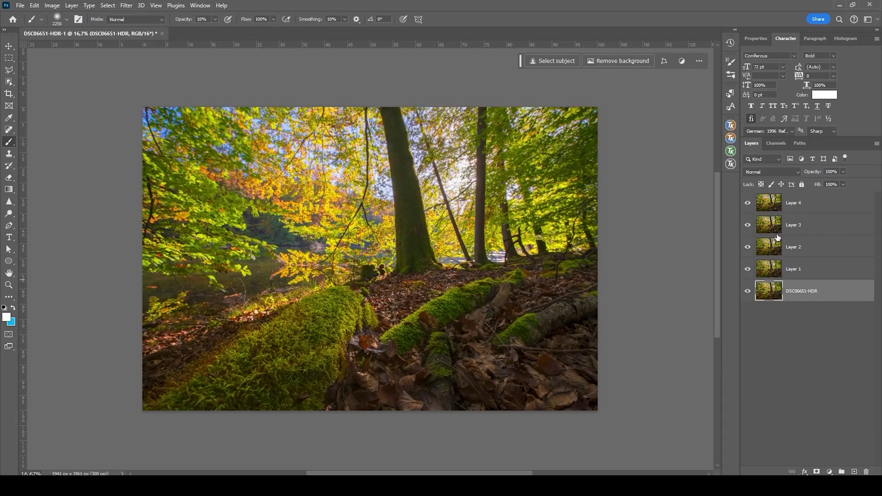
Step: Make Layer 1 visible in the forest HDR document's Layers panel
click(747, 271)
Step: Show Layers 2–4, select all five forest layers, and auto-align them
drag(747, 271, 747, 202)
shift+click(825, 211)
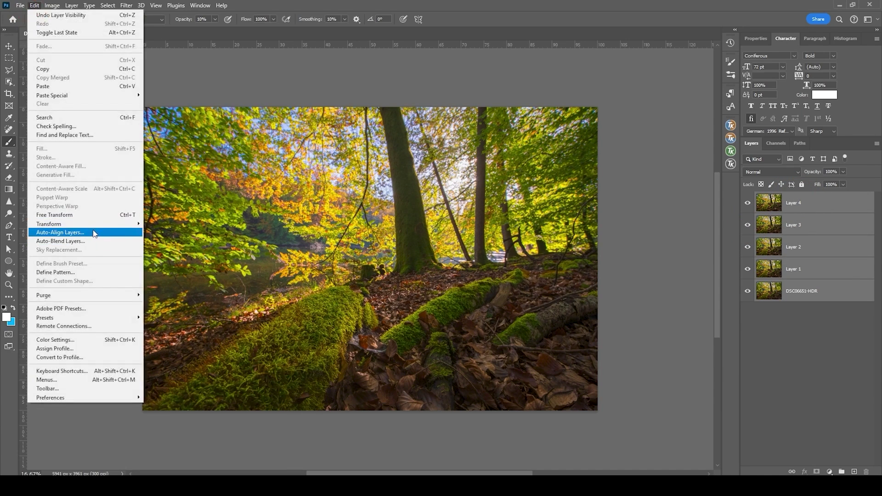
click(95, 234)
click(540, 99)
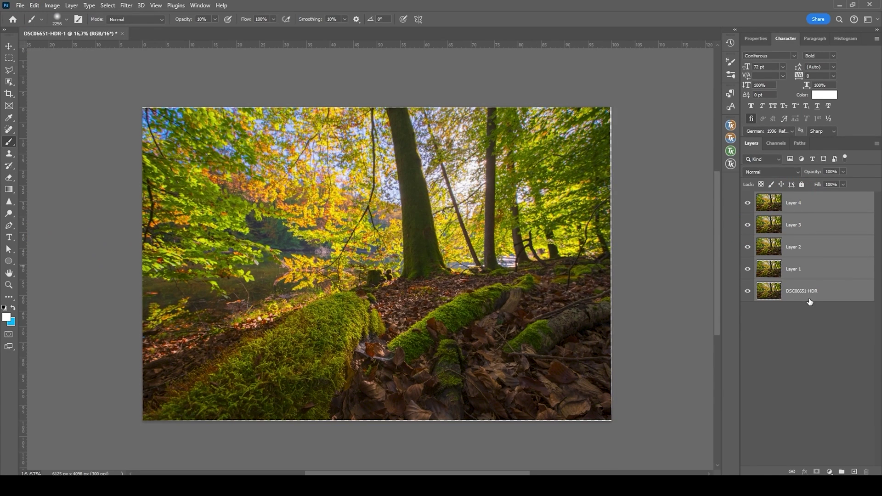
Step: Auto-blend the aligned layers into one and zoom in to inspect the detail
click(34, 5)
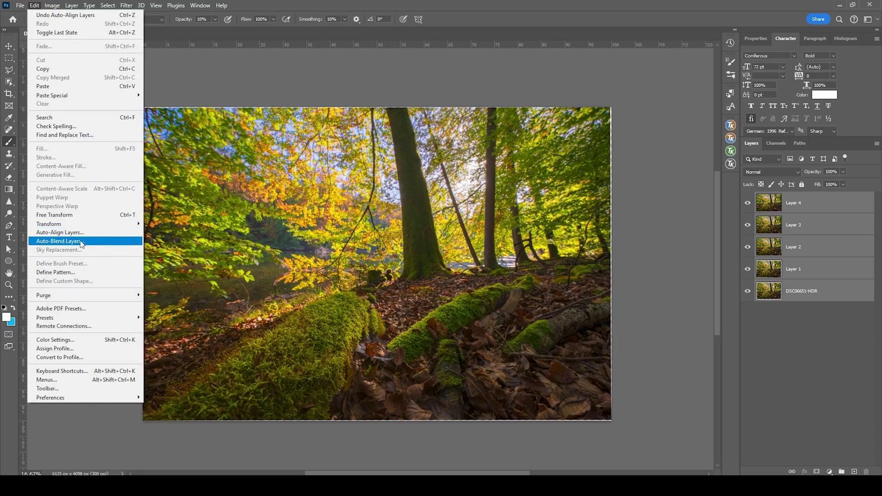
click(82, 242)
click(494, 118)
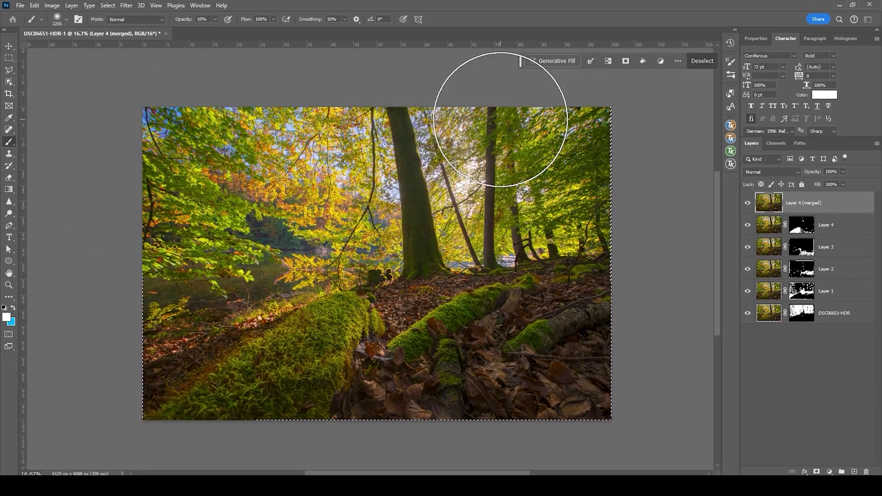
key(ctrl+d)
scroll(501, 120, up, 5)
scroll(458, 316, up, 3)
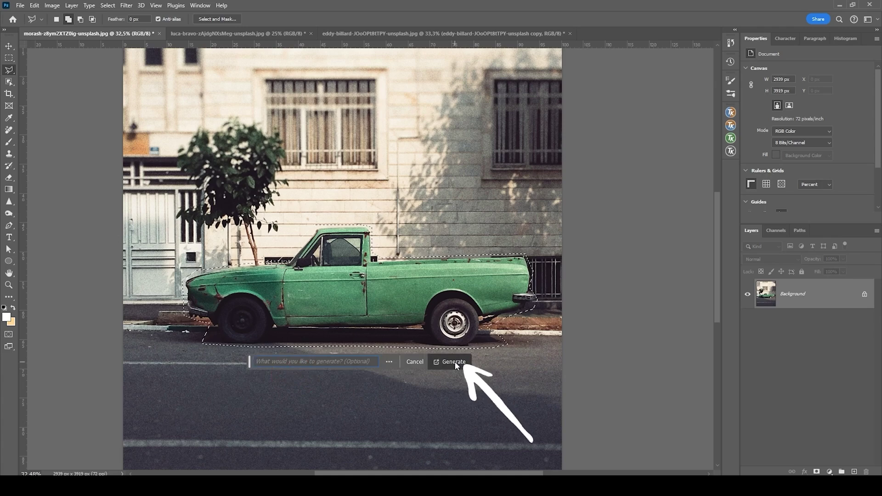
Step: Generate fill content over the green pickup truck selection and move the task bar aside
click(453, 361)
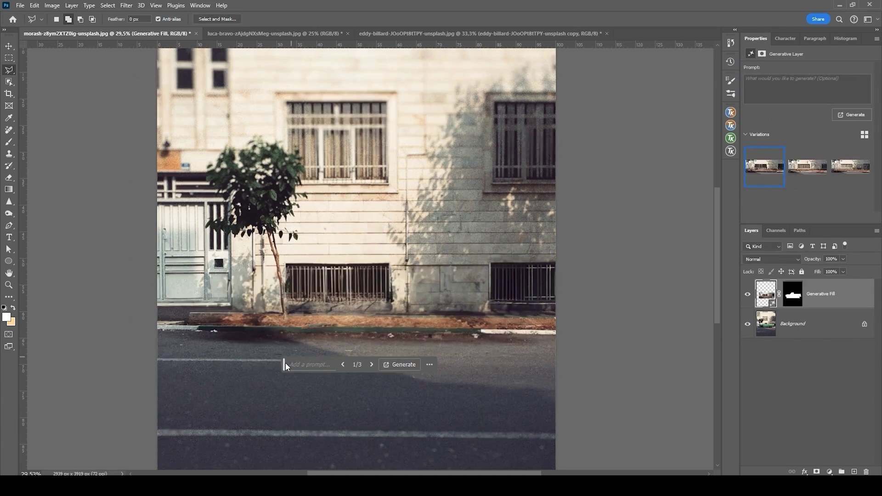
drag(285, 365, 583, 319)
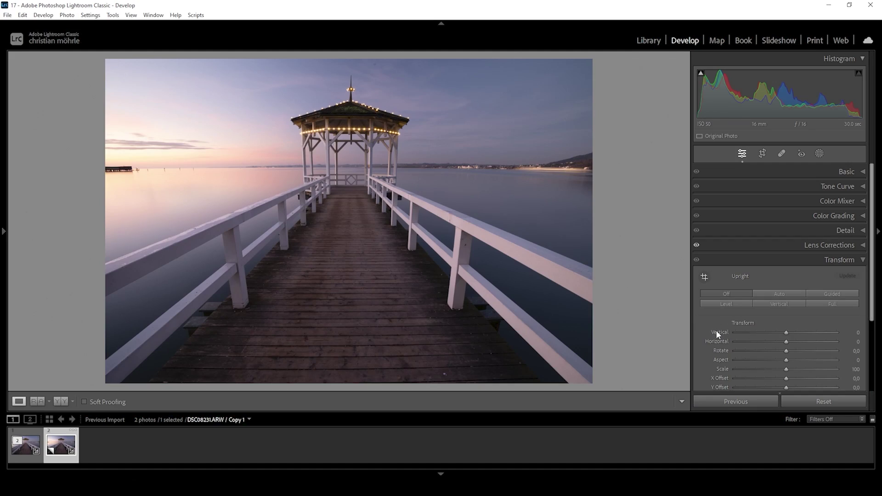
Step: Raise the pier photo's Transform Vertical slider to correct perspective and collapse the Transform panel
drag(786, 332, 813, 334)
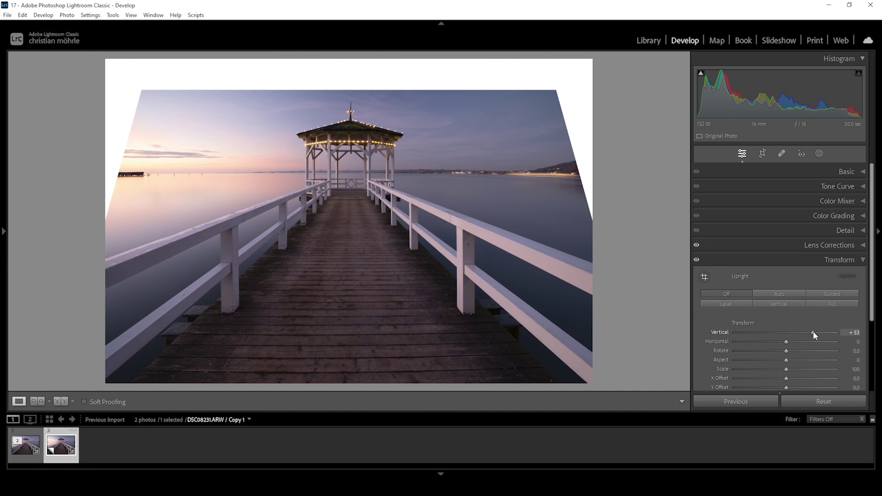
key(ctrl+7)
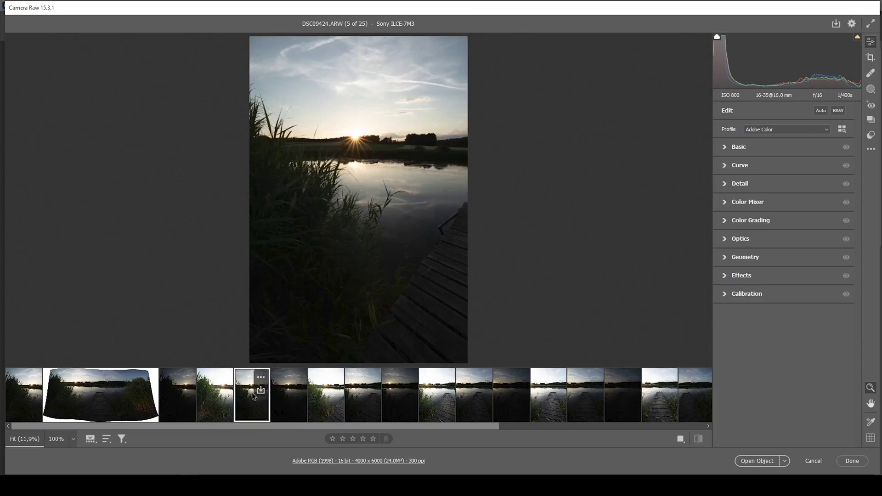
Step: Merge the selected lakeside sunset filmstrip frames with Merge to HDR Panorama
right_click(281, 395)
click(338, 388)
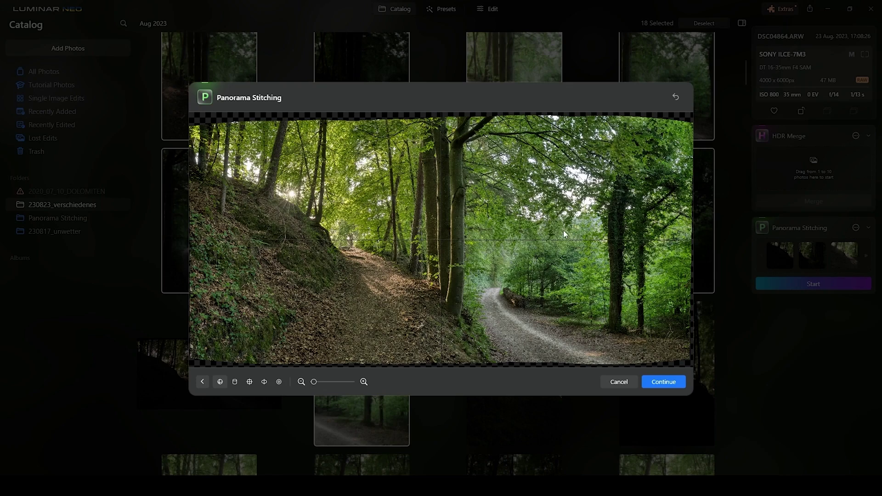
Step: Drag on the forest-path panorama preview to reshape its projection
drag(472, 254, 463, 278)
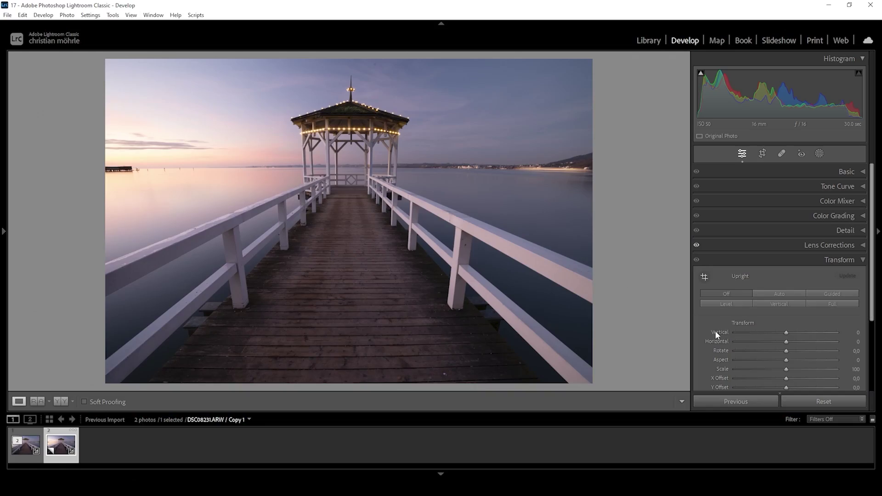
Step: Set the pier photo's Transform Vertical slider to about +33
drag(787, 332, 813, 332)
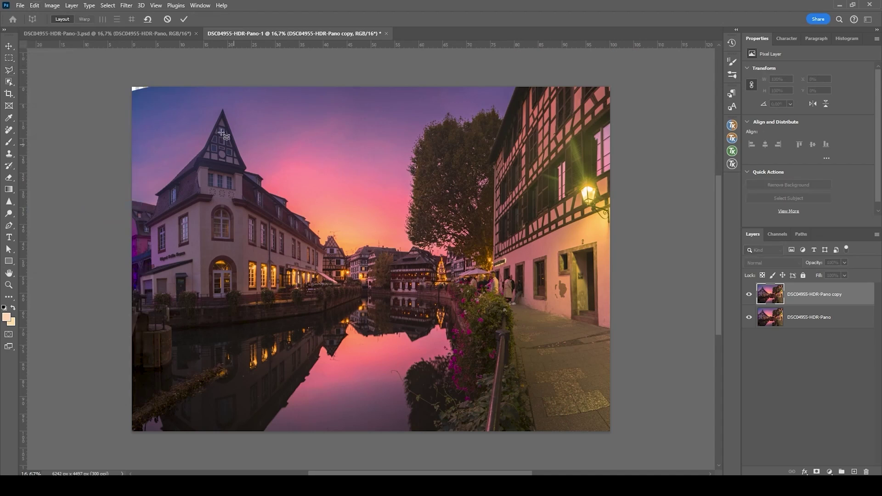
Step: Lay out Perspective Warp planes over the left buildings, right buildings and middle canal
drag(268, 330, 250, 425)
drag(269, 82, 250, 84)
drag(131, 330, 132, 425)
drag(250, 425, 244, 431)
drag(485, 82, 616, 438)
mouse_move(258, 434)
mouse_down()
mouse_move(334, 122)
mouse_move(485, 83)
mouse_up()
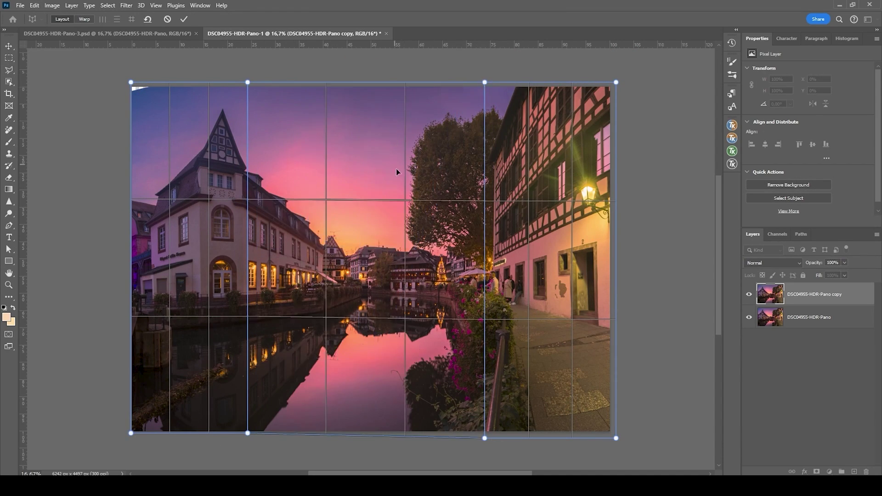
Step: Switch to Warp mode and adjust the top middle pin
click(87, 19)
drag(243, 85, 264, 88)
drag(472, 87, 473, 84)
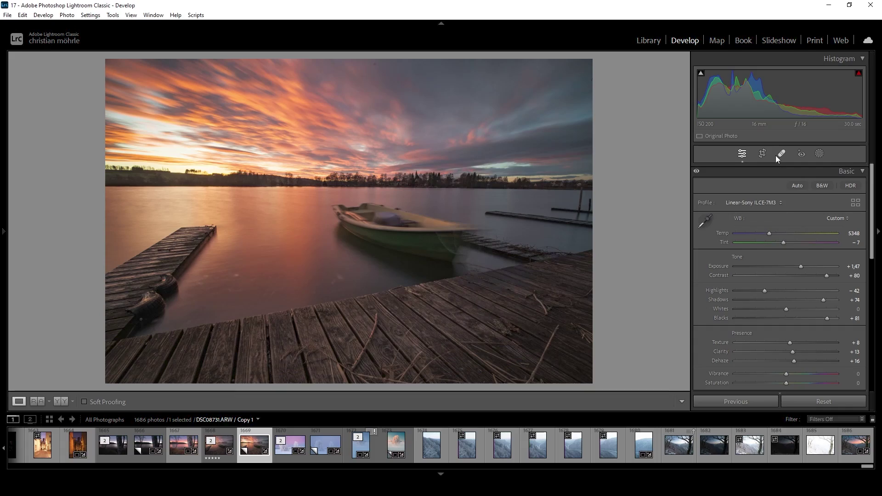
Step: Heal away the two stray sticks on the jetty planks with an enlarged Healing brush
click(780, 155)
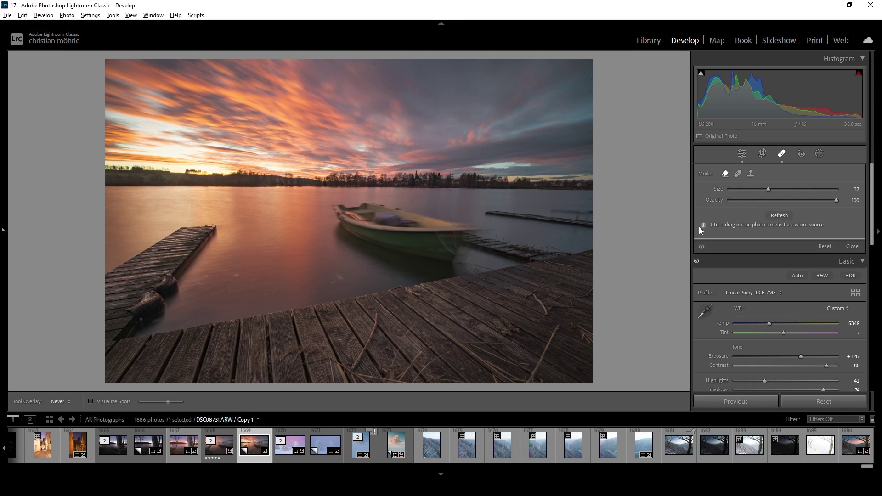
key(Escape)
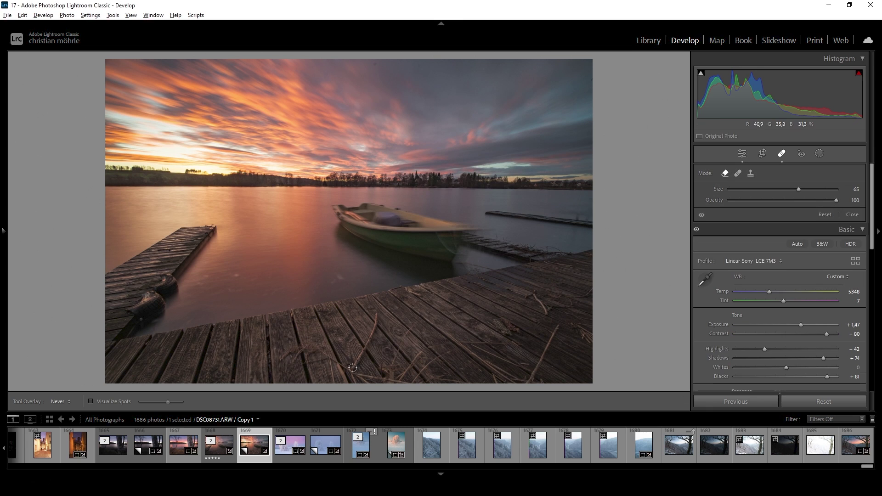
scroll(553, 301, down, 3)
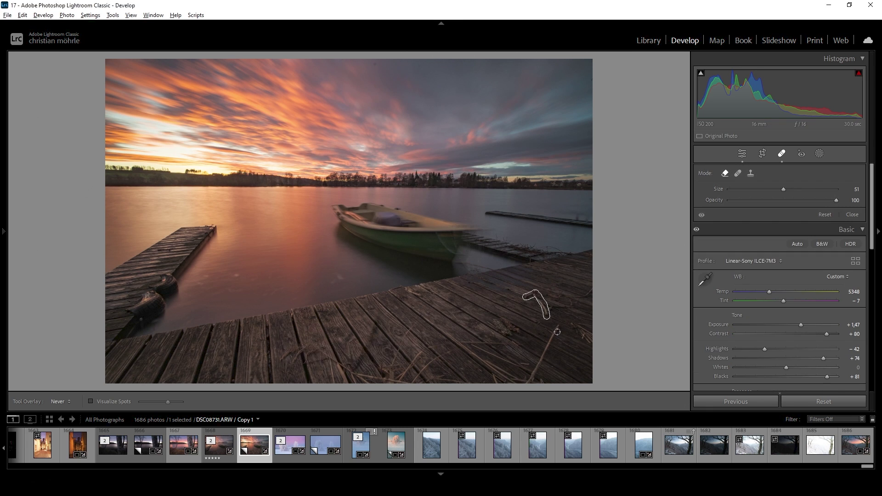
scroll(556, 340, up, 5)
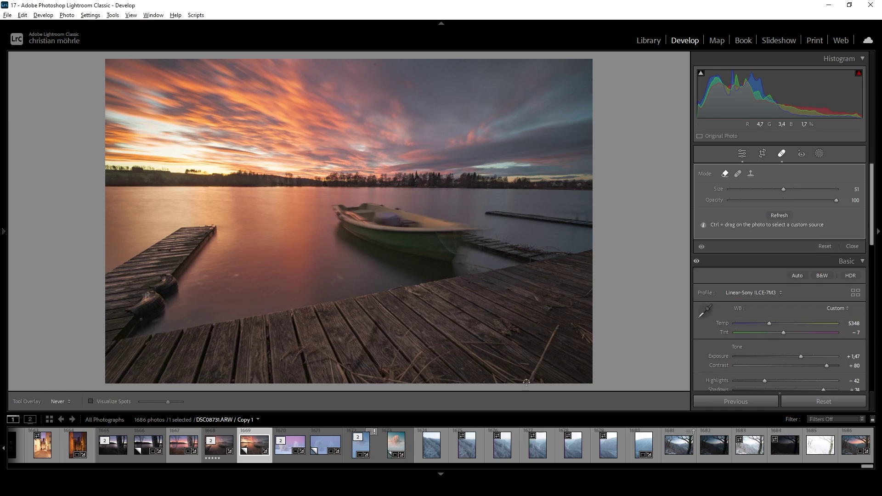
scroll(253, 345, up, 3)
drag(130, 310, 165, 285)
drag(286, 355, 313, 348)
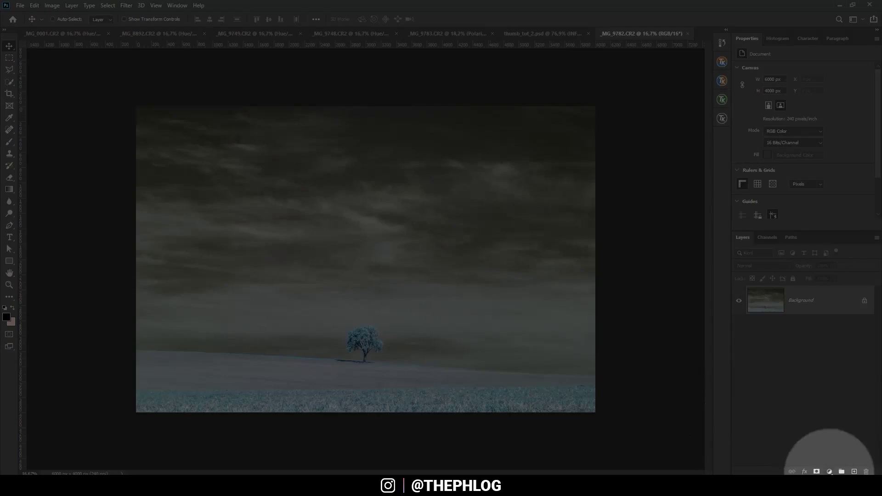
Step: Add a Channel Mixer layer from the Layers panel's New Adjustment Layer list
click(829, 472)
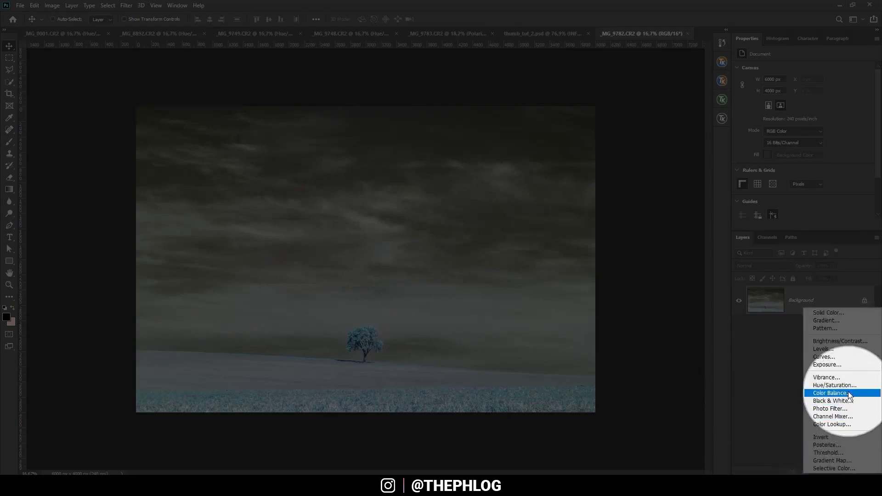
click(822, 415)
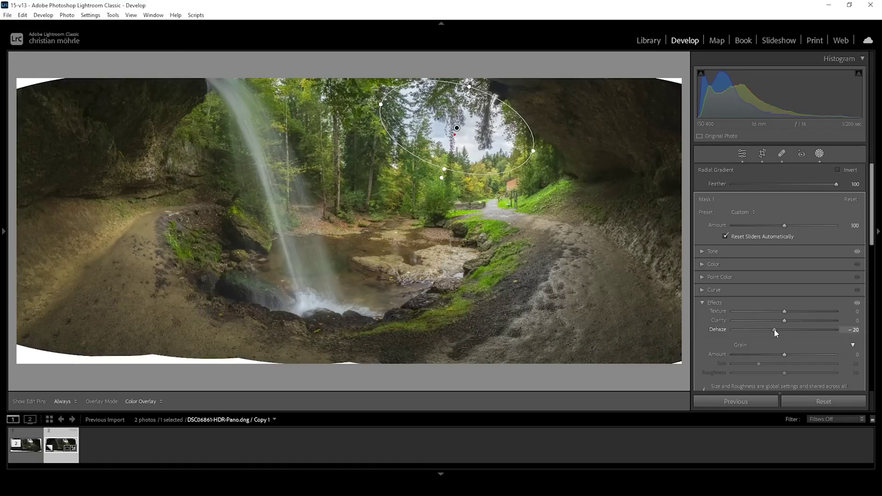
Step: Set the sky mask's Dehaze to -20 and add a radial gradient mask over the waterfall pool
drag(773, 329, 774, 329)
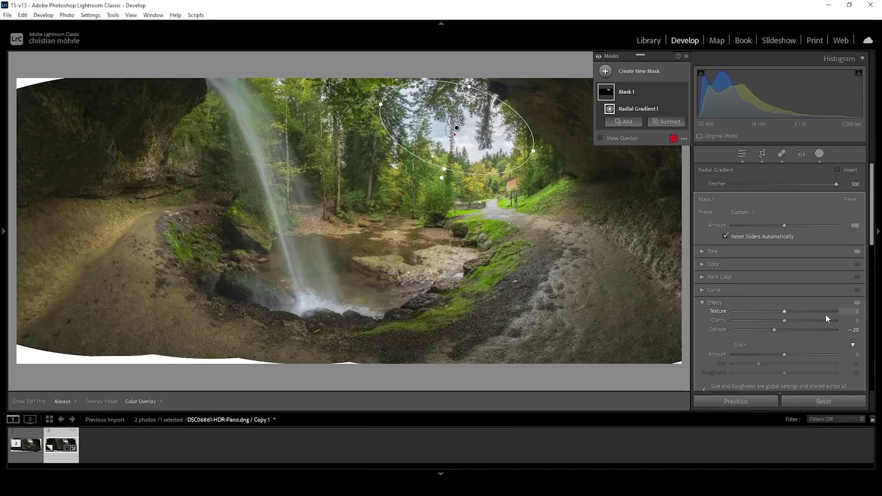
click(605, 71)
click(662, 180)
drag(354, 265, 493, 325)
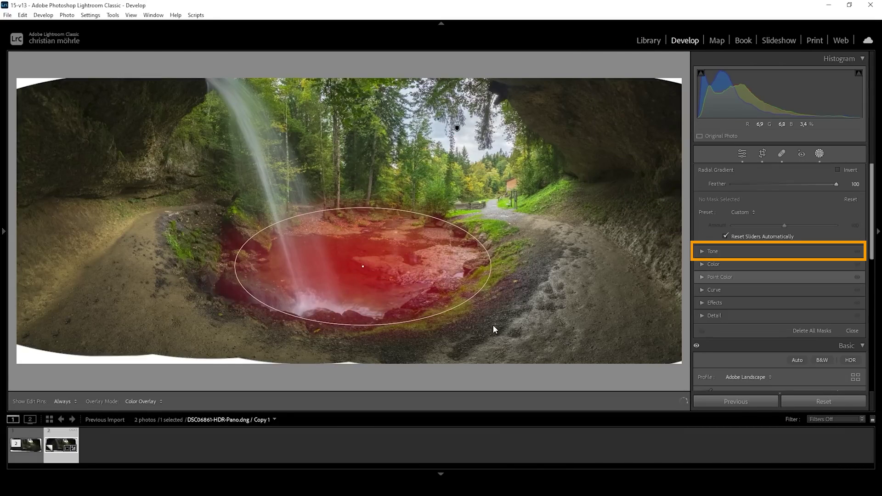
drag(396, 234, 389, 235)
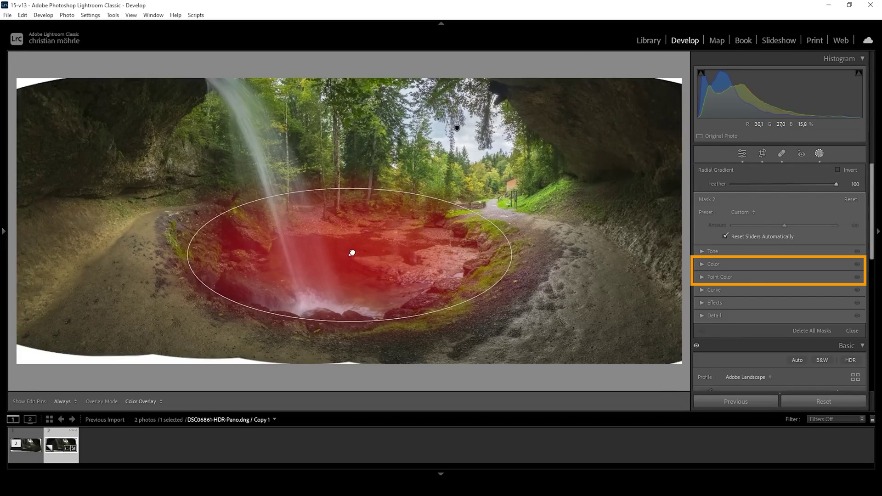
drag(355, 325, 347, 328)
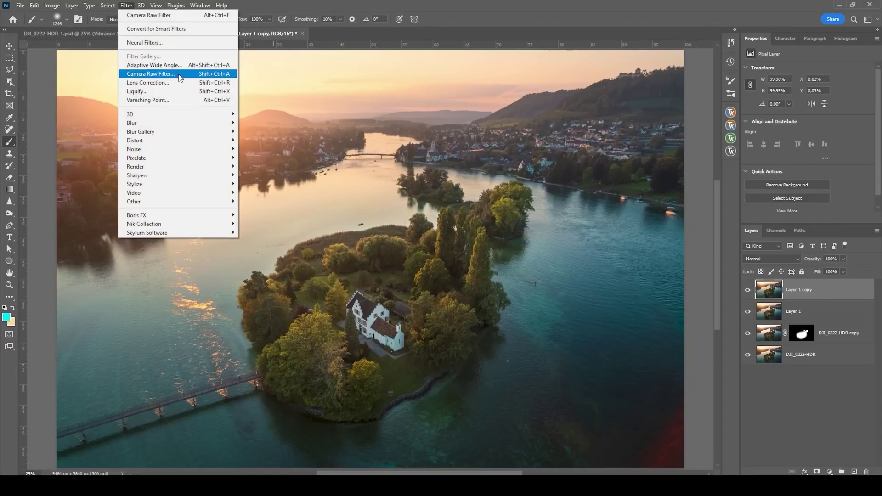
Step: Apply a Camera Raw Filter to Layer 1 copy with the Color Grading highlights hue at 35
click(182, 65)
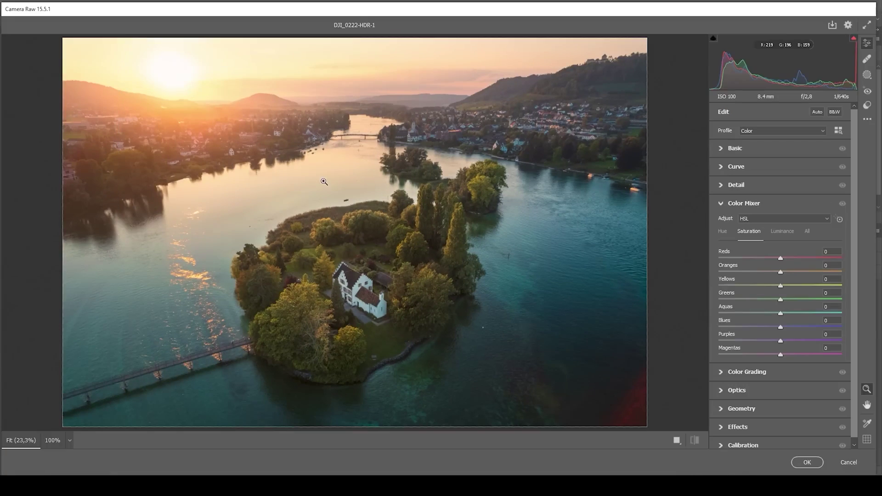
click(721, 203)
click(722, 221)
click(800, 236)
drag(719, 363, 805, 377)
click(807, 462)
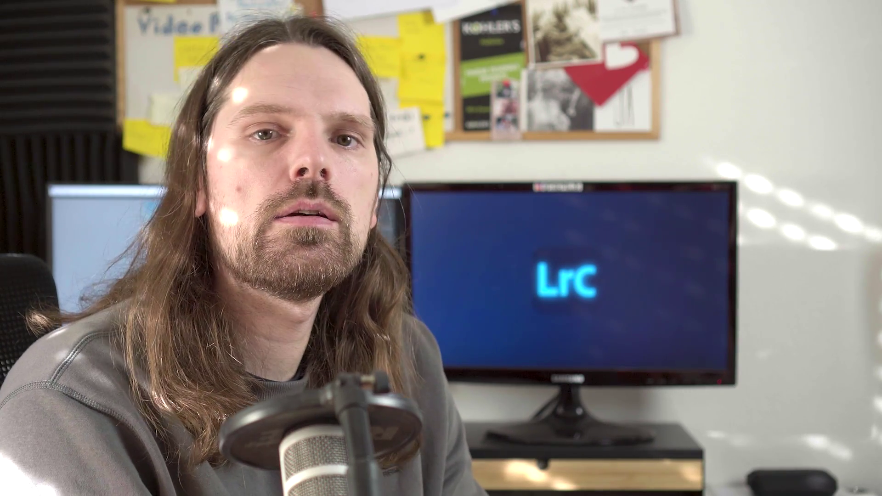
Step: Bring up the Layers panel's new fill or adjustment layer menu
click(829, 472)
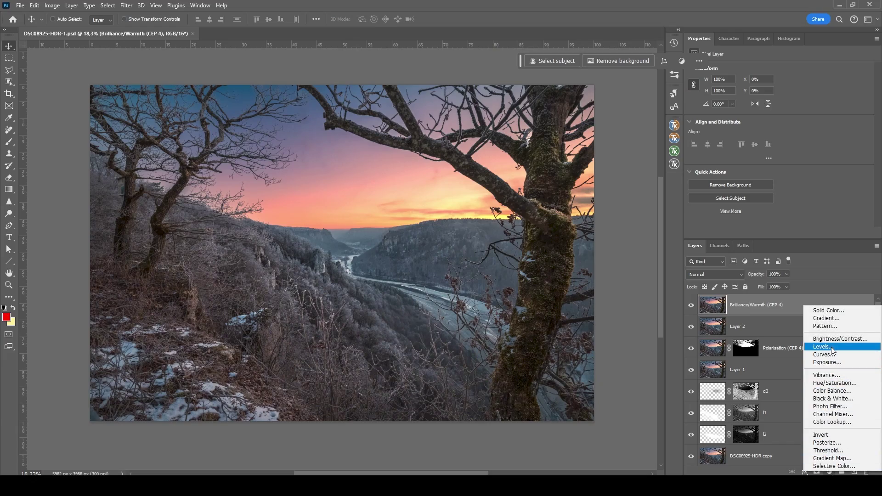
Step: Add a Levels adjustment layer with black input at 2 and midtones at 1,04
click(822, 347)
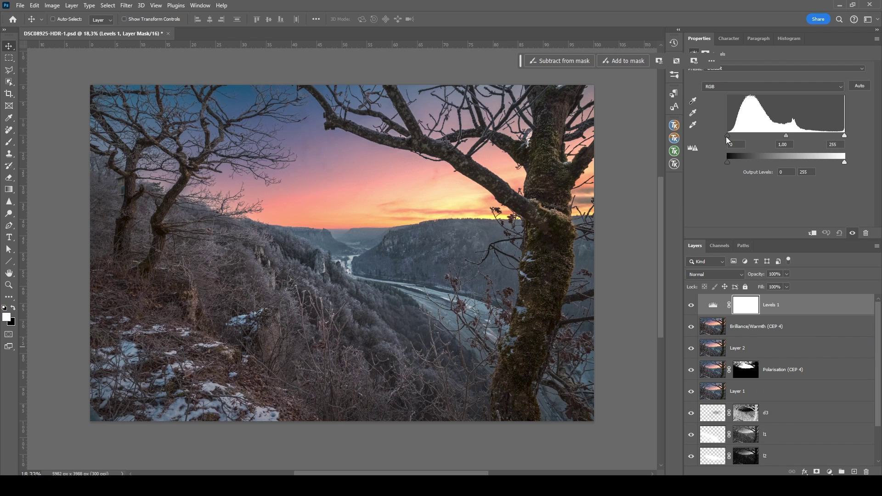
drag(727, 134, 729, 134)
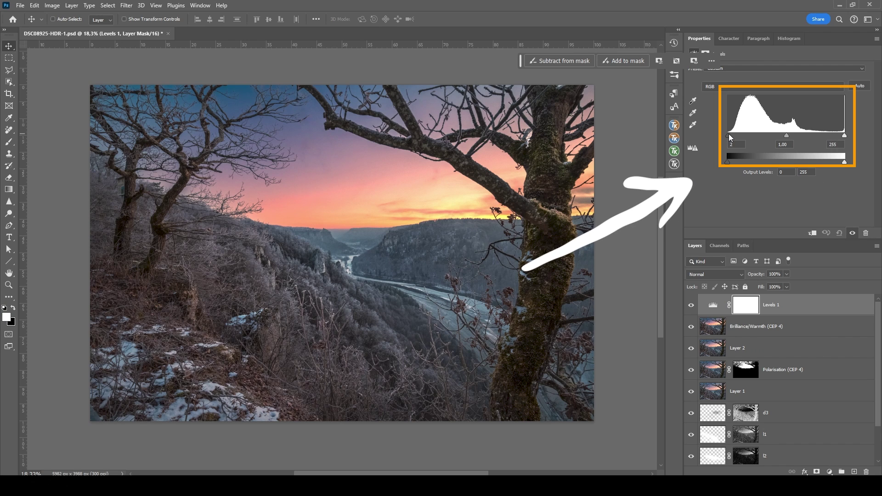
drag(786, 136, 784, 136)
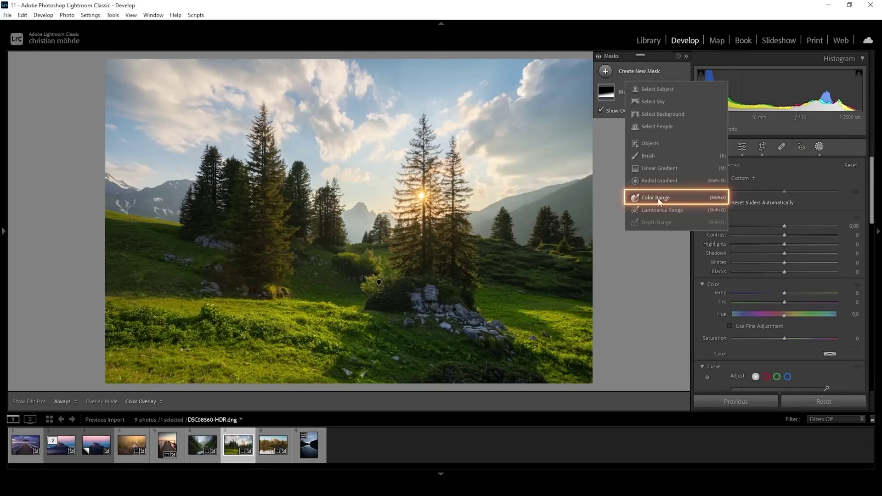
Step: Create a Color Range mask sampled from the sky, with Refine at 36
click(653, 197)
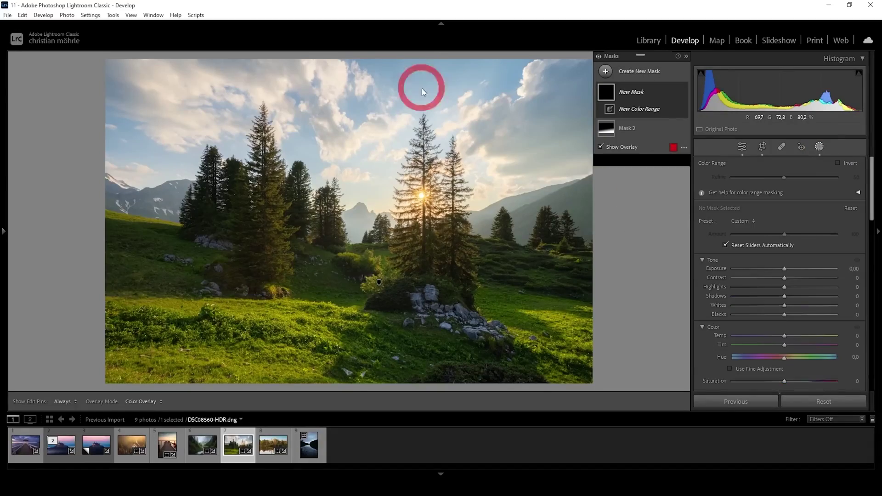
click(422, 88)
drag(784, 178, 771, 177)
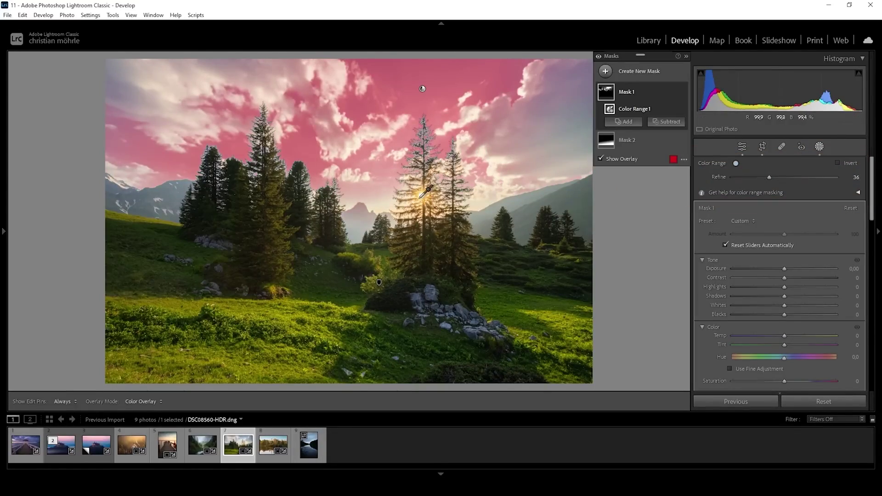
Step: Add a radial gradient to Mask 1 and draw it across the photo
click(666, 130)
click(699, 237)
drag(571, 251, 225, 184)
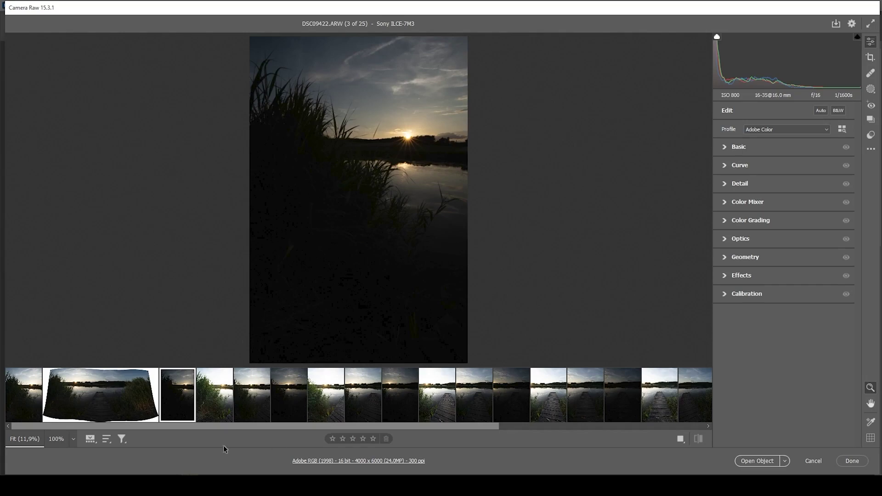
Step: Merge the 24 bracketed frames into a Spherical HDR panorama with Boundary Warp at 0
key(Right)
key(Right)
key(Right)
key(Right)
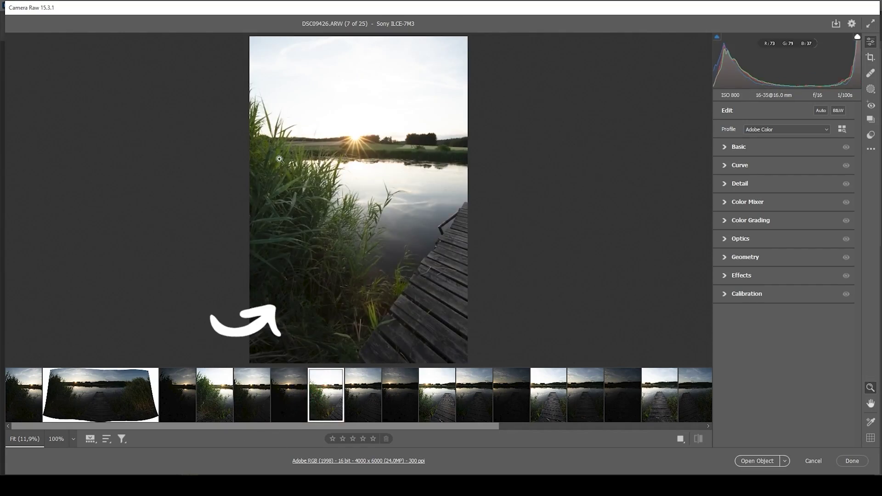
drag(188, 430, 433, 436)
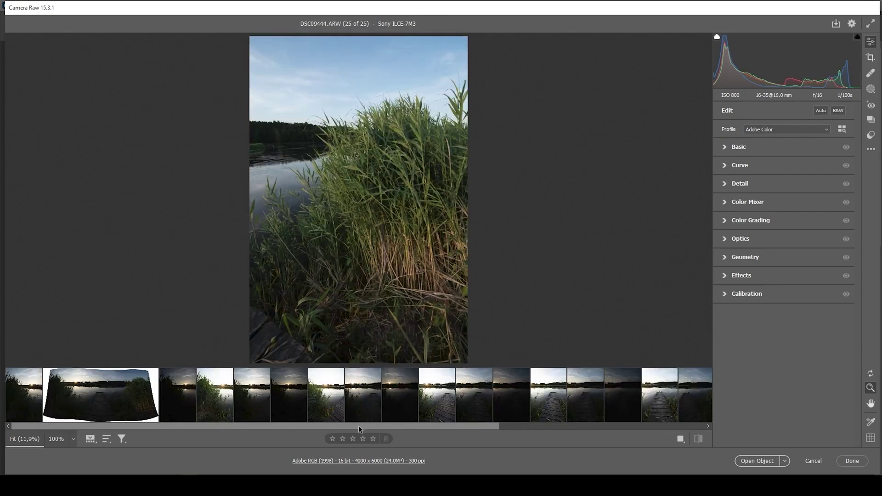
shift+click(28, 411)
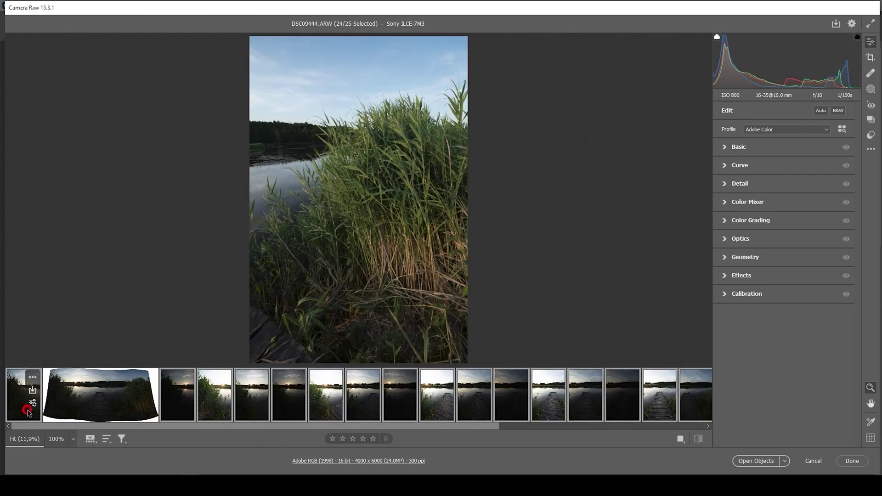
right_click(280, 409)
click(331, 388)
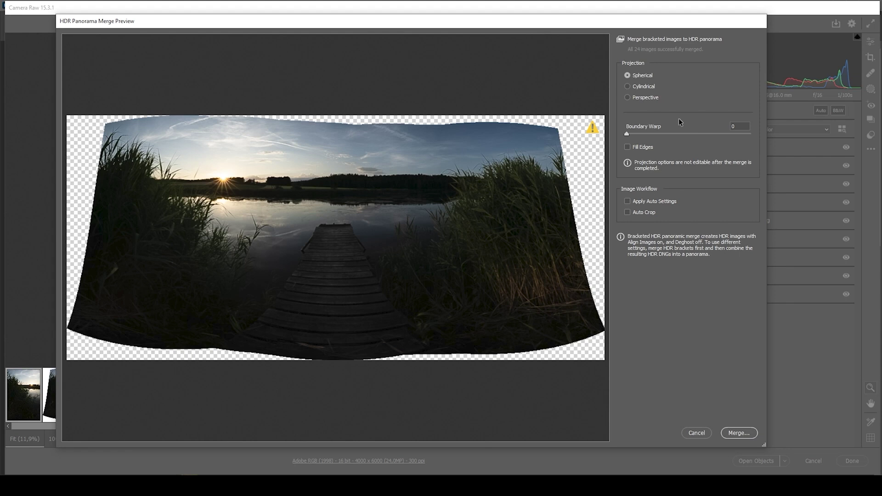
drag(628, 134, 700, 145)
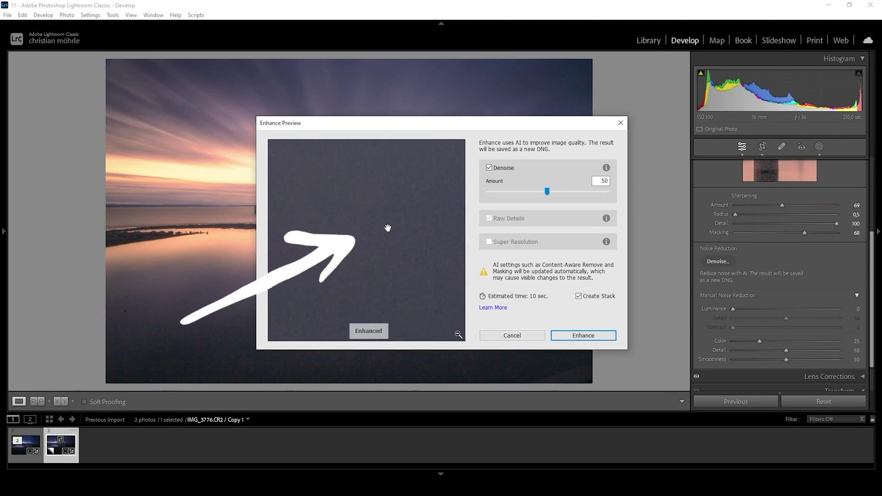
Step: Pan the Denoise preview at Amount 50 to inspect another area of the seascape
mouse_move(381, 233)
mouse_down()
mouse_move(336, 194)
mouse_move(397, 229)
mouse_up()
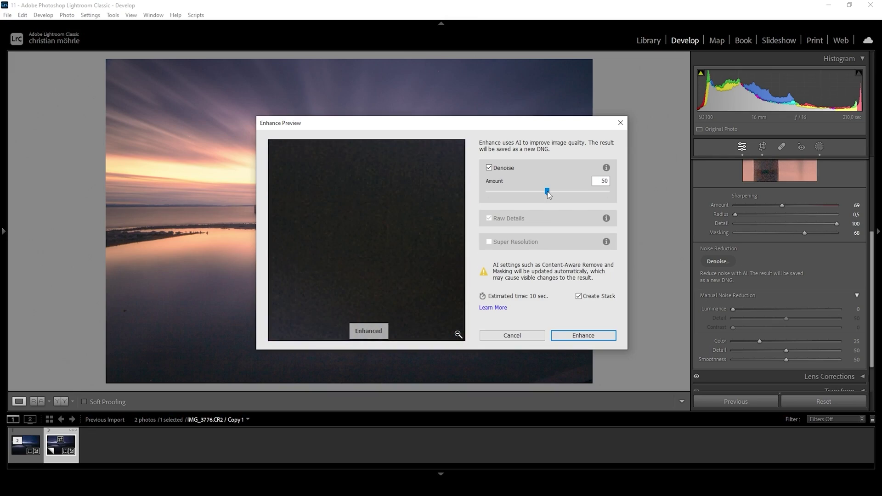